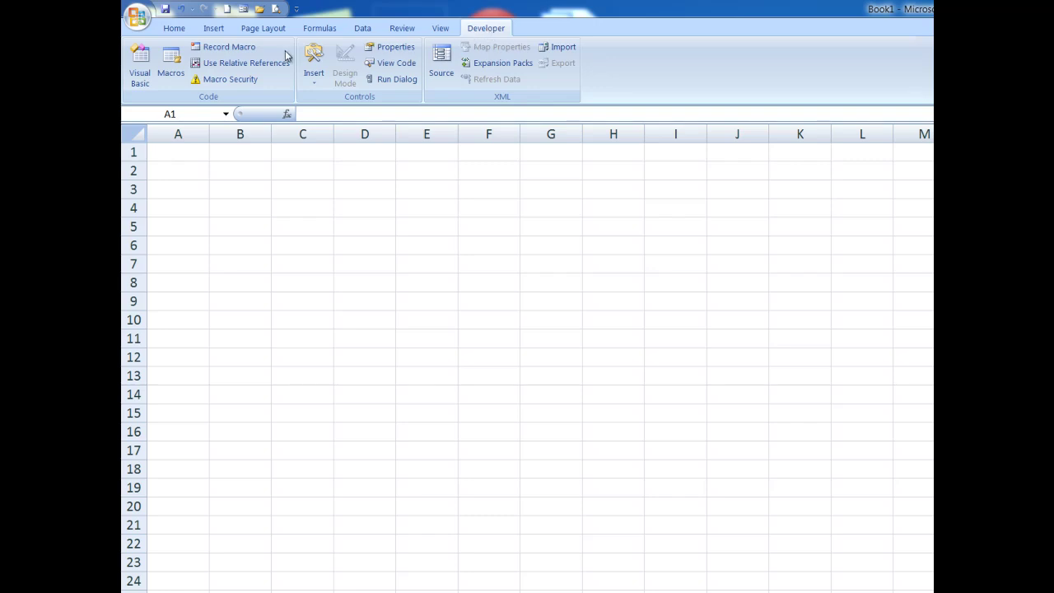
Step: Set up a new macro recording named FormatCells with the capital letter F as its shortcut
{"action": "left_click", "coordinate": [229, 48]}
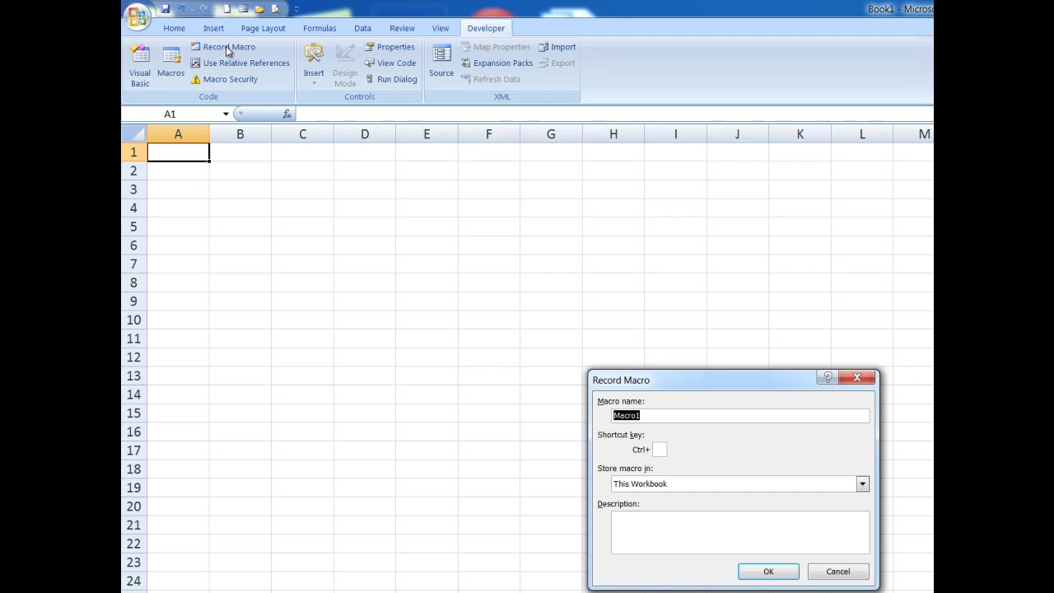
{"action": "type", "text": "Forma"}
{"action": "type", "text": "tCell"}
{"action": "type", "text": "s"}
{"action": "type", "text": "F"}
Step: Describe the macro as "Red text,bold,Arial,16 points,centre aligned" and begin recording it in this workbook
{"action": "left_click", "coordinate": [646, 520]}
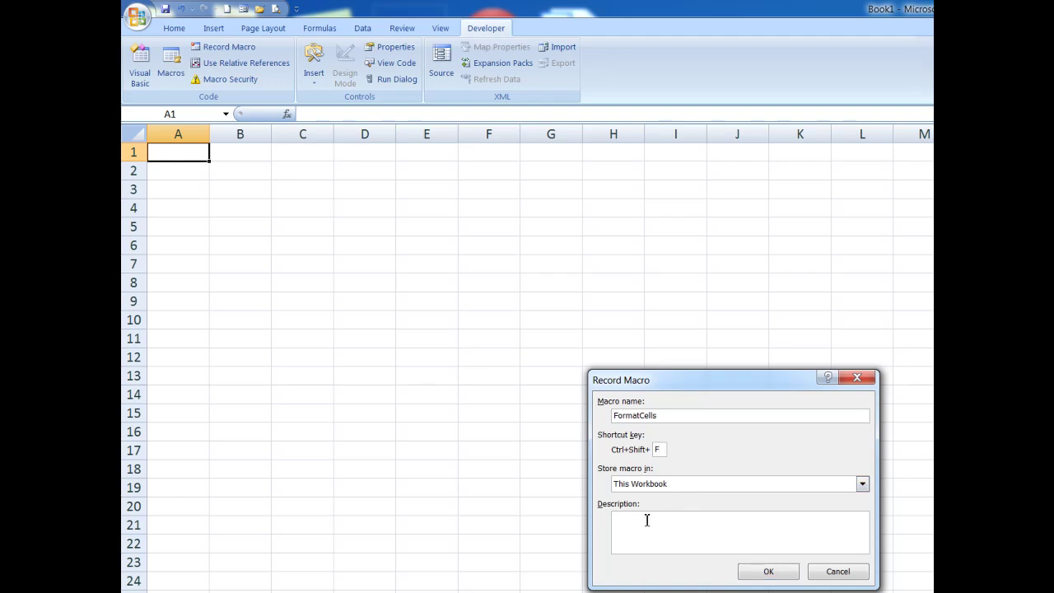
{"action": "type", "text": "Red tex"}
{"action": "type", "text": "t"}
{"action": "type", "text": ", bold"}
{"action": "type", "text": ",Arial"}
{"action": "type", "text": ",16 poin"}
{"action": "type", "text": "ts"}
{"action": "type", "text": "ts,centr"}
{"action": "type", "text": "e aligne"}
{"action": "type", "text": "d"}
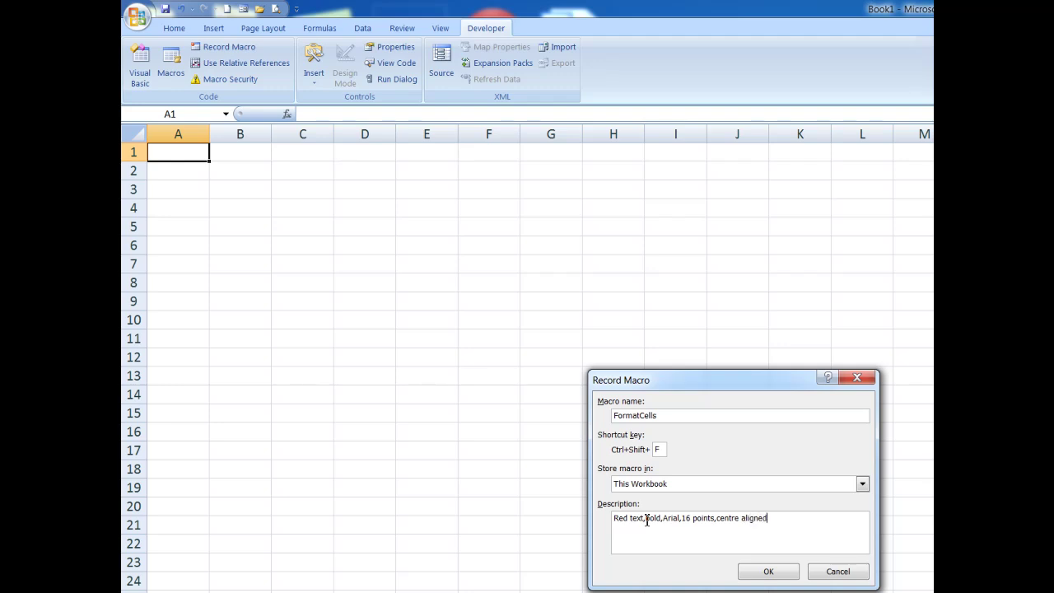
{"action": "left_click", "coordinate": [765, 572]}
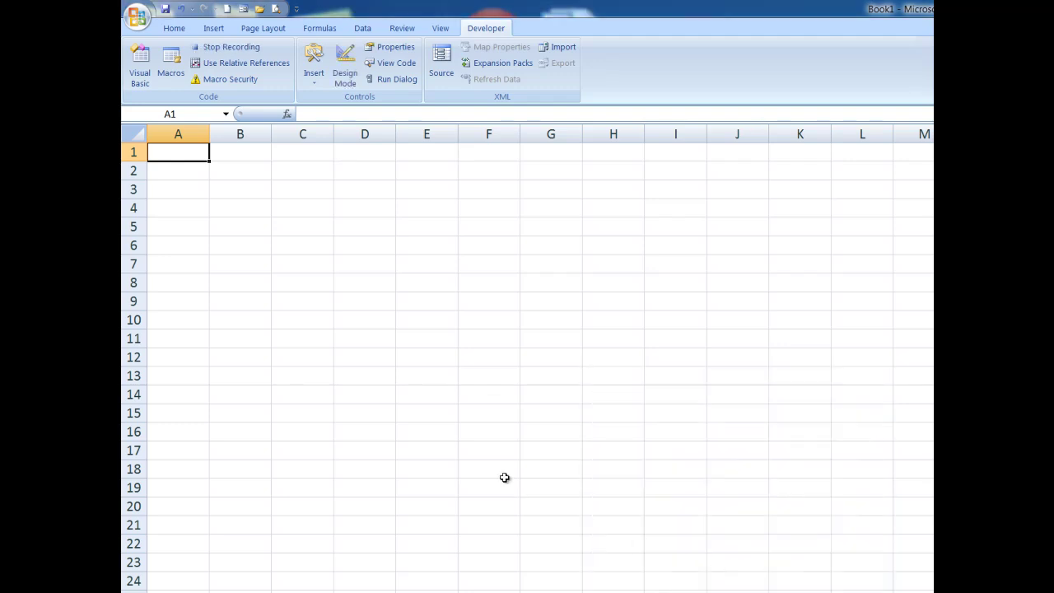
Step: Format cell A1 as red, bold, 16-point Arial text with centre alignment and stop recording the macro
{"action": "left_click", "coordinate": [177, 29]}
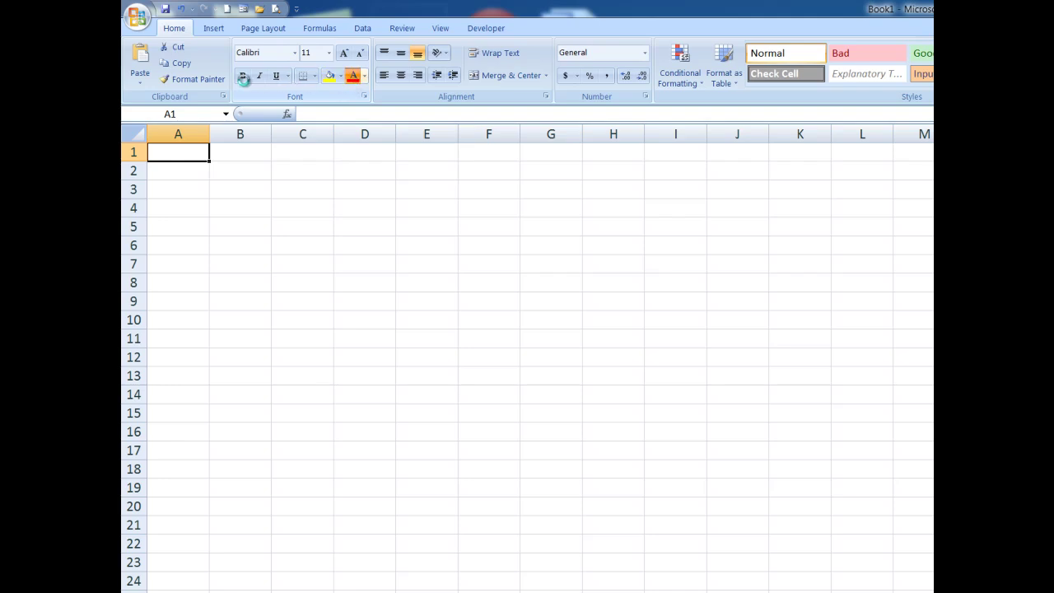
{"action": "left_click", "coordinate": [242, 77]}
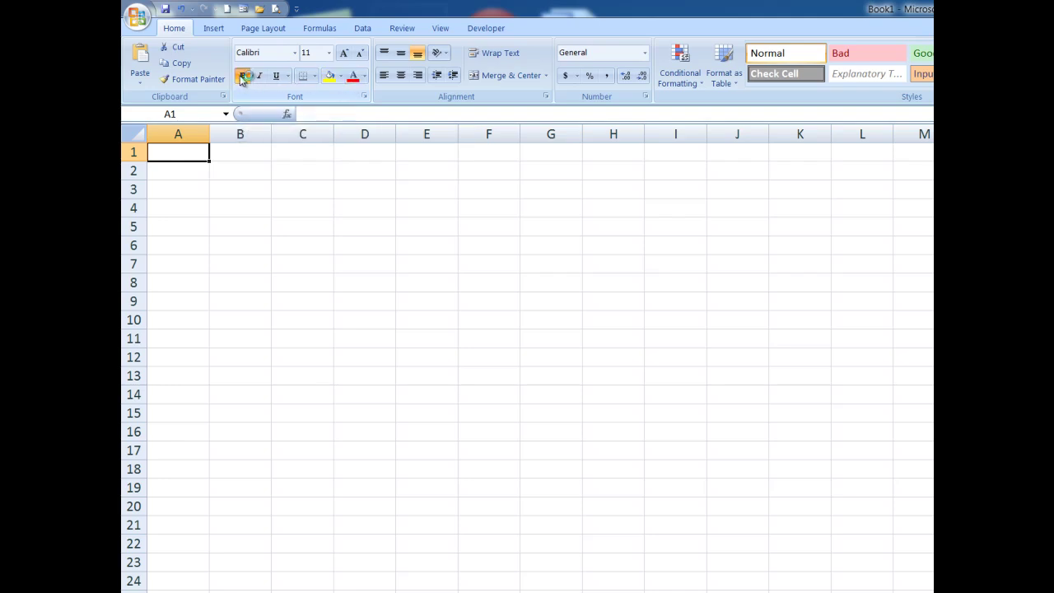
{"action": "left_click", "coordinate": [295, 53]}
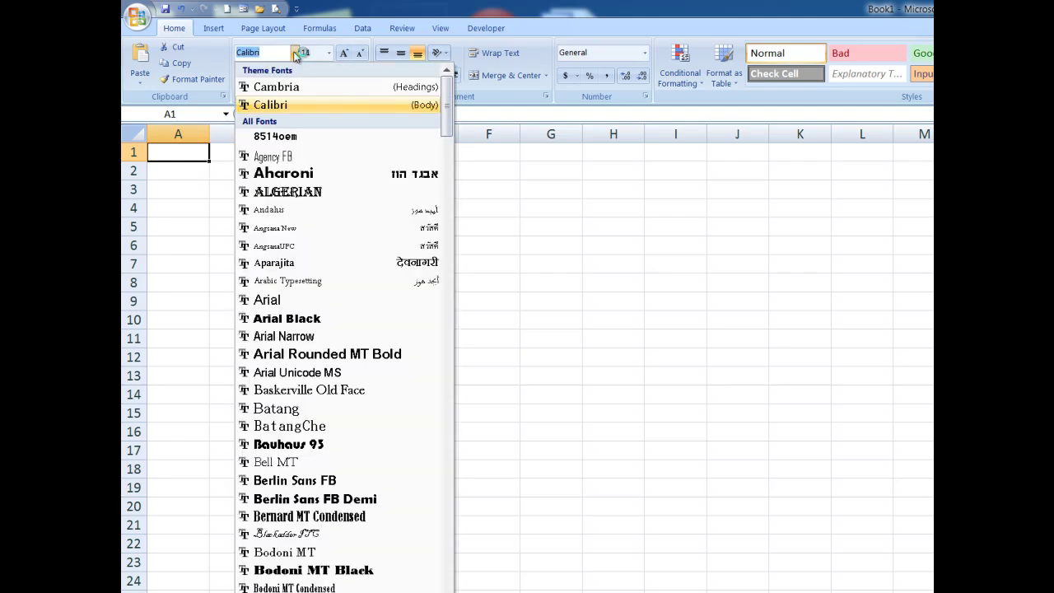
{"action": "left_click", "coordinate": [278, 300]}
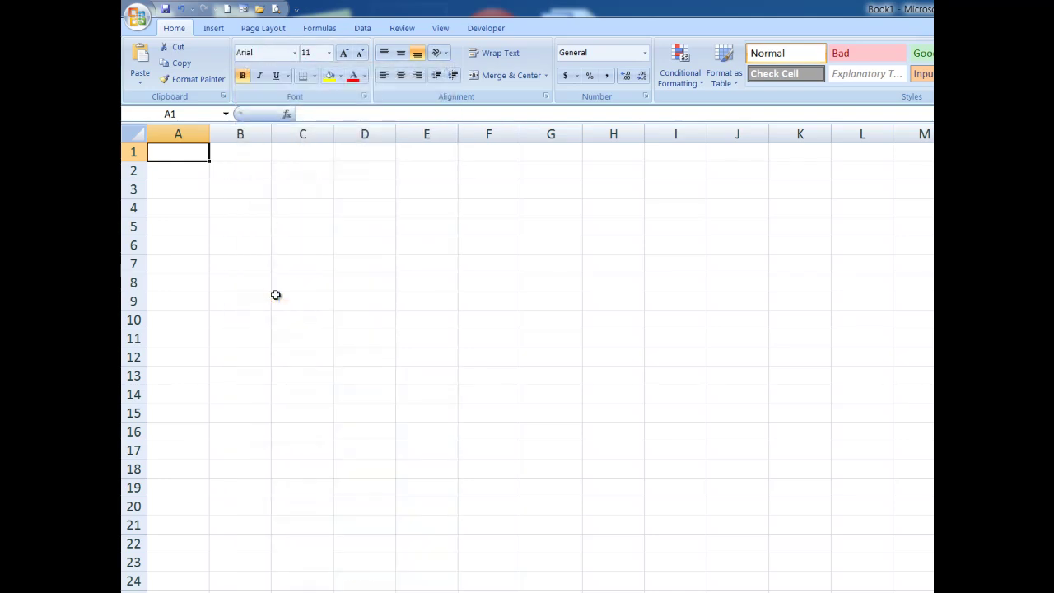
{"action": "left_click", "coordinate": [328, 53]}
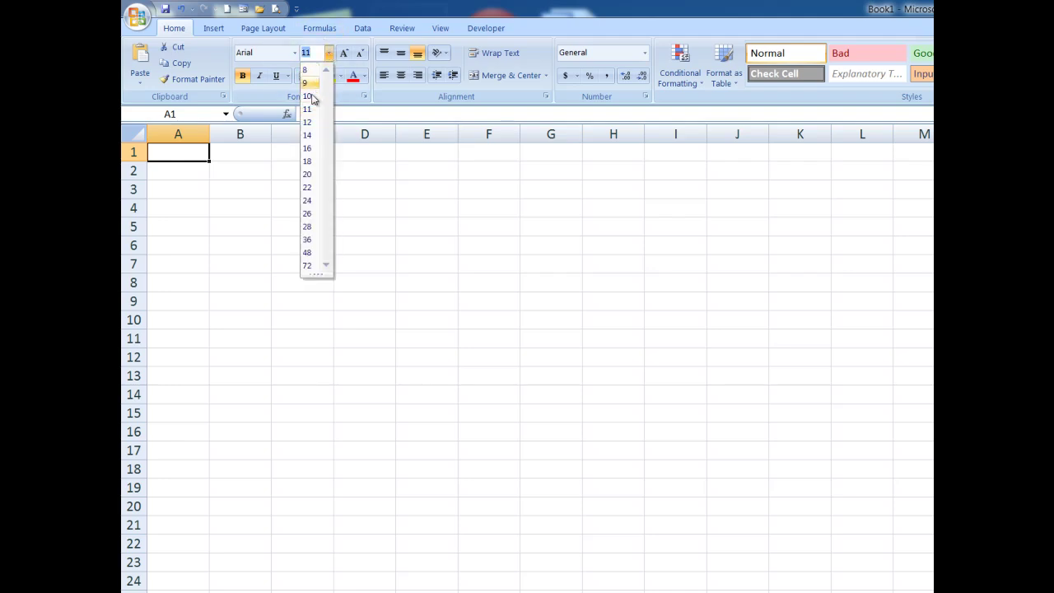
{"action": "left_click", "coordinate": [308, 149]}
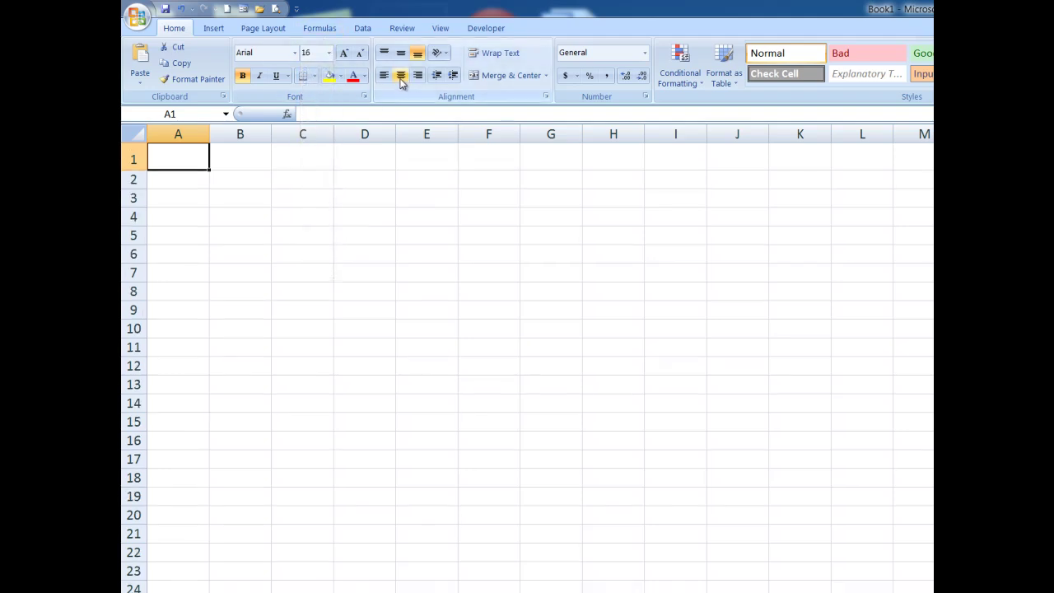
{"action": "left_click", "coordinate": [401, 76]}
{"action": "left_click", "coordinate": [485, 30]}
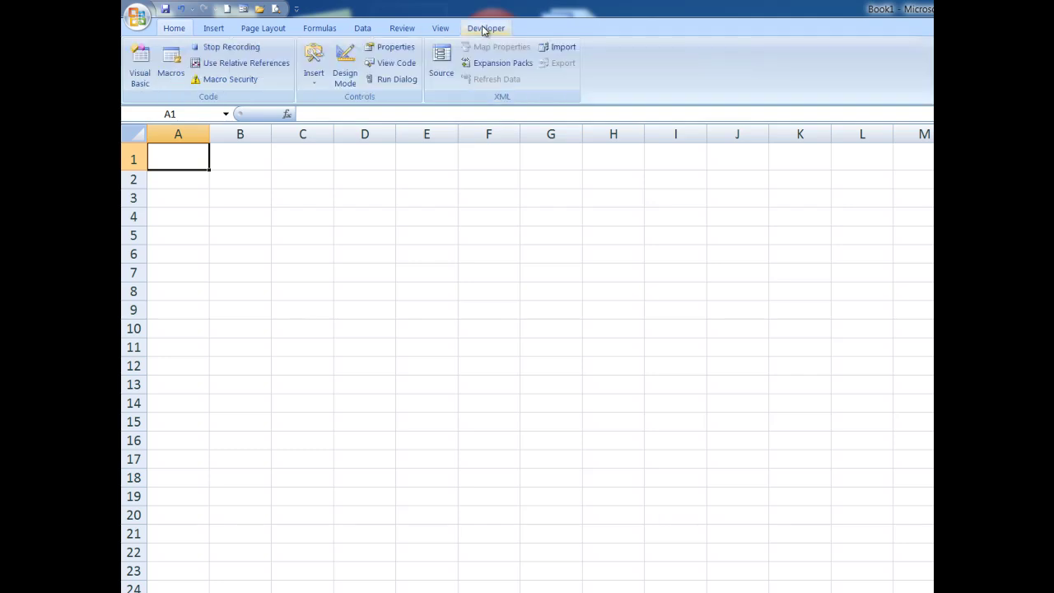
{"action": "left_click", "coordinate": [241, 51]}
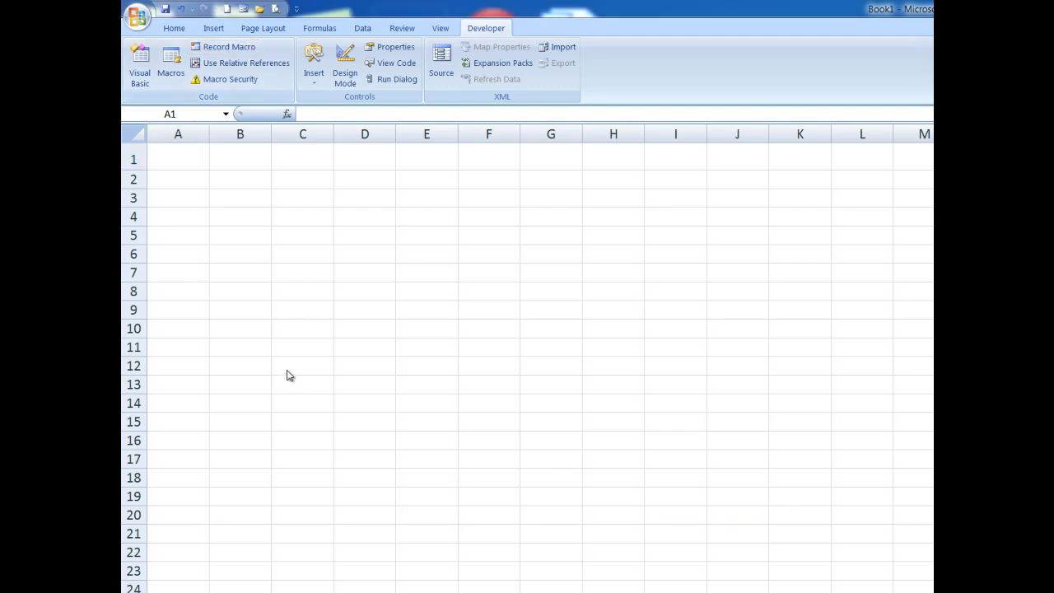
Step: Enter the date 28/10/2013 in cell A4 and run the FormatCells macro on it
{"action": "left_click", "coordinate": [176, 215]}
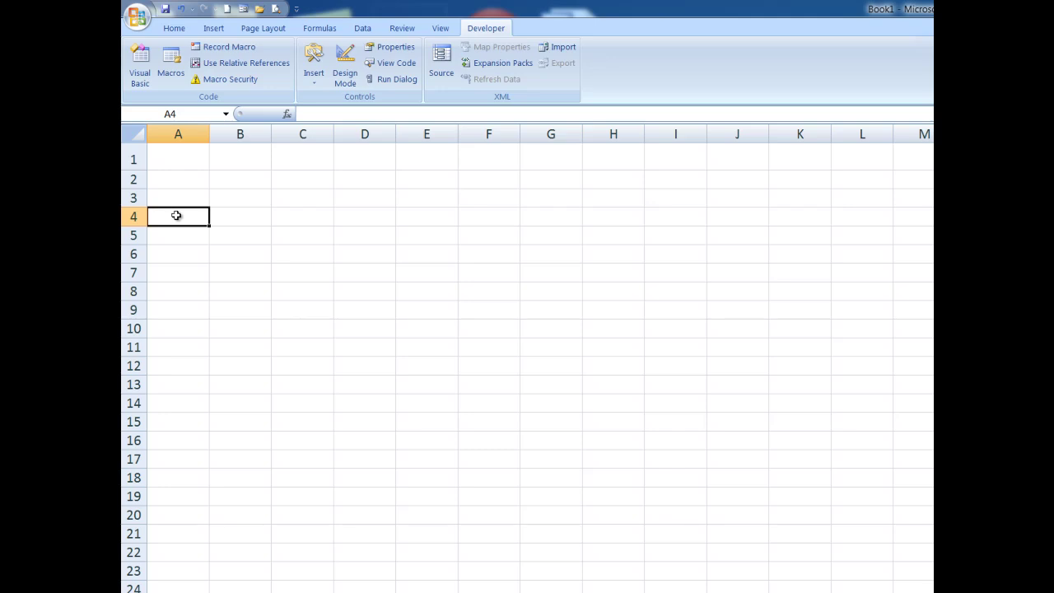
{"action": "type", "text": "28/10/2013"}
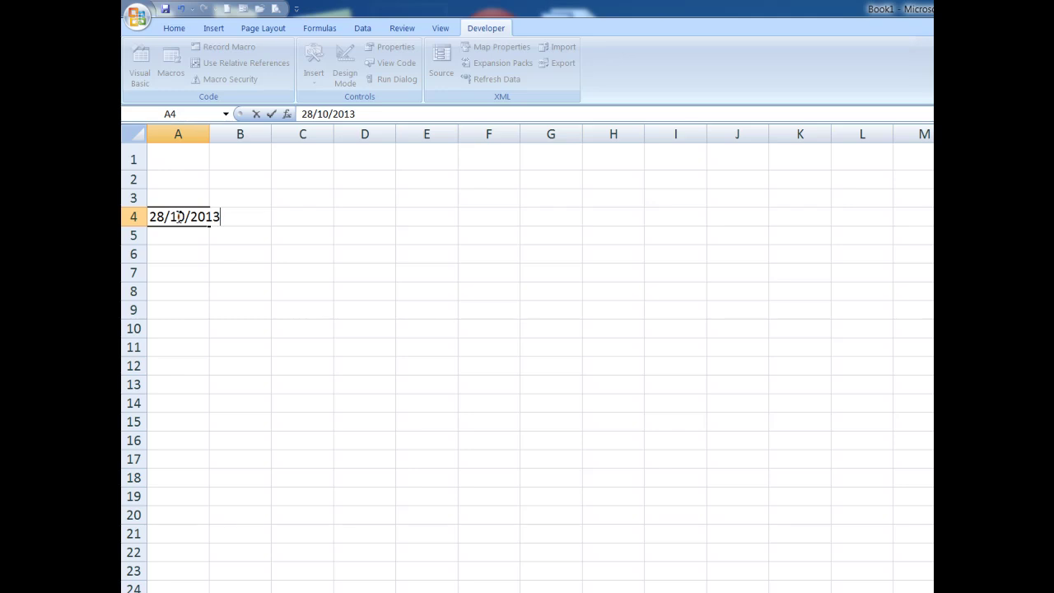
{"action": "key", "text": "ctrl+Return"}
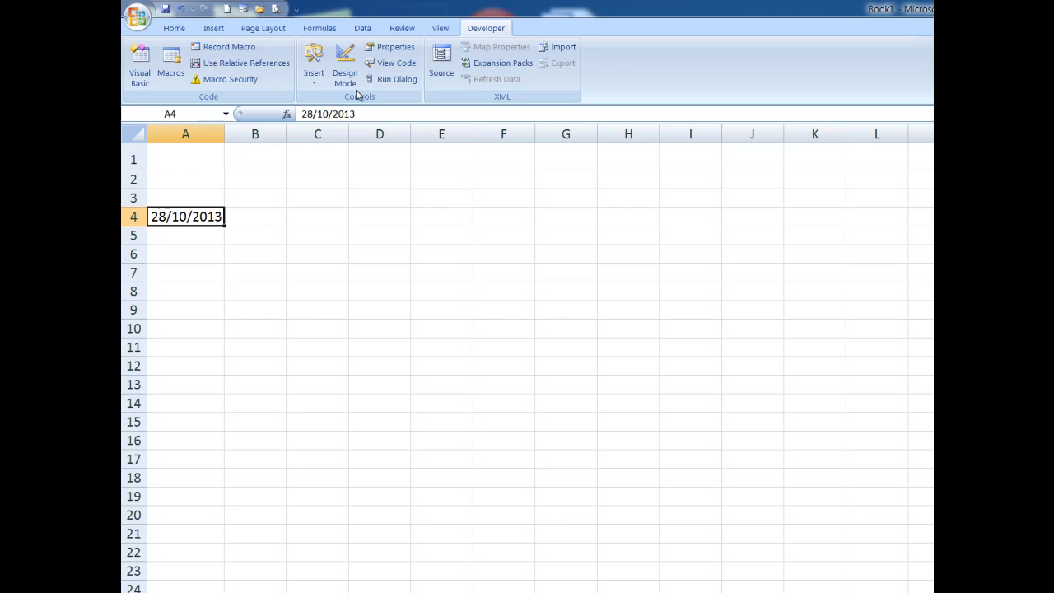
{"action": "left_click", "coordinate": [171, 59]}
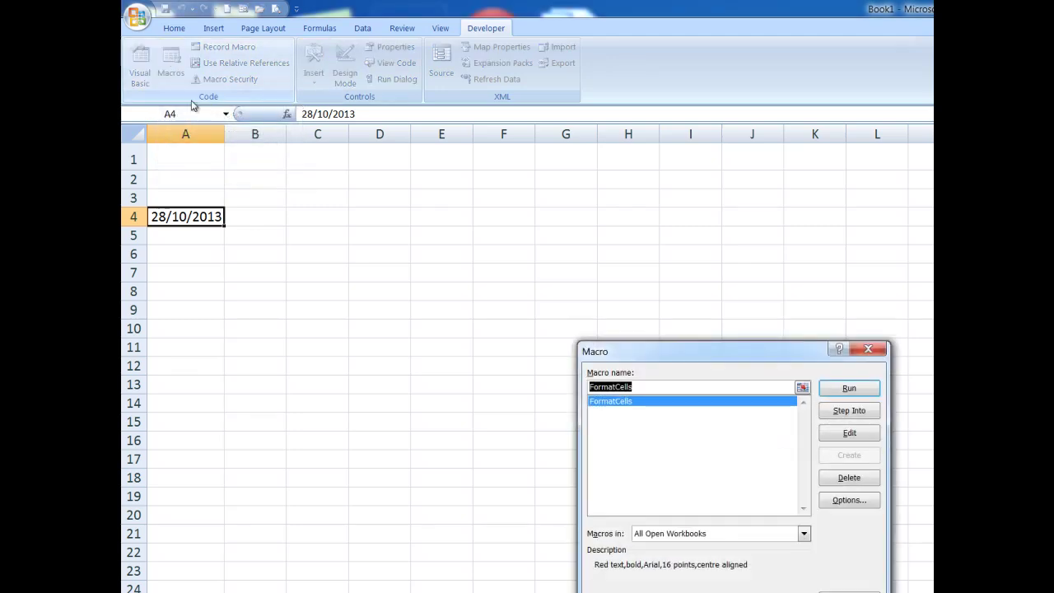
{"action": "left_click", "coordinate": [841, 390]}
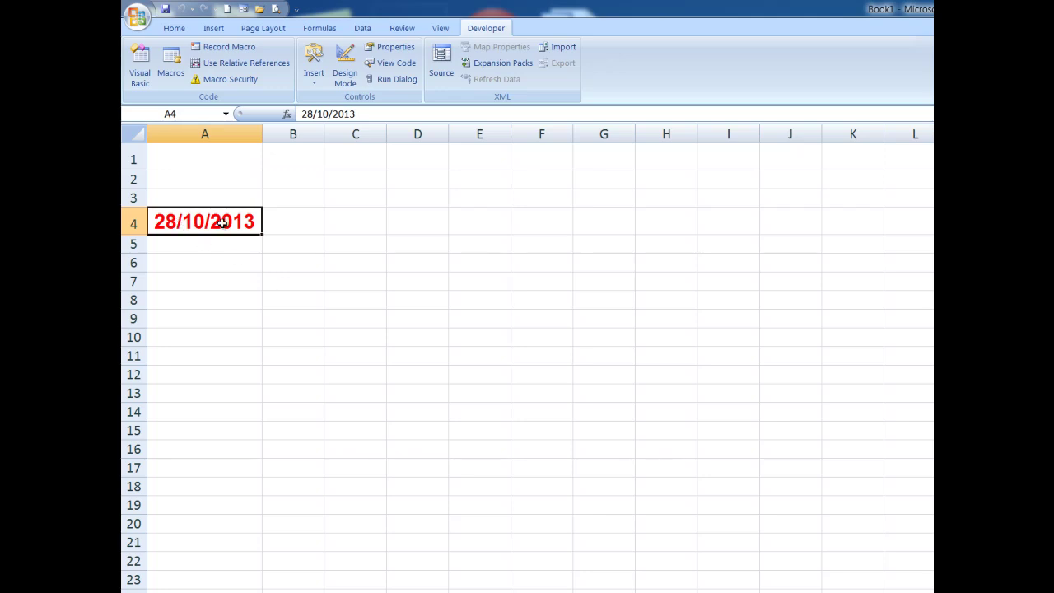
Step: Add the FormatCells macro to the Quick Access Toolbar for all documents
{"action": "left_click", "coordinate": [175, 28]}
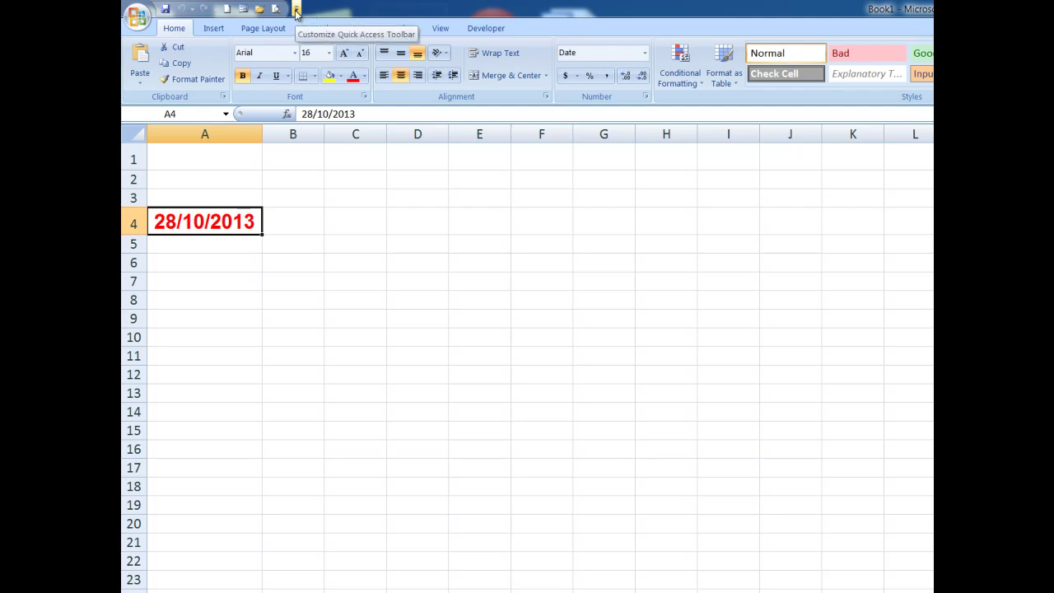
{"action": "left_click", "coordinate": [297, 10]}
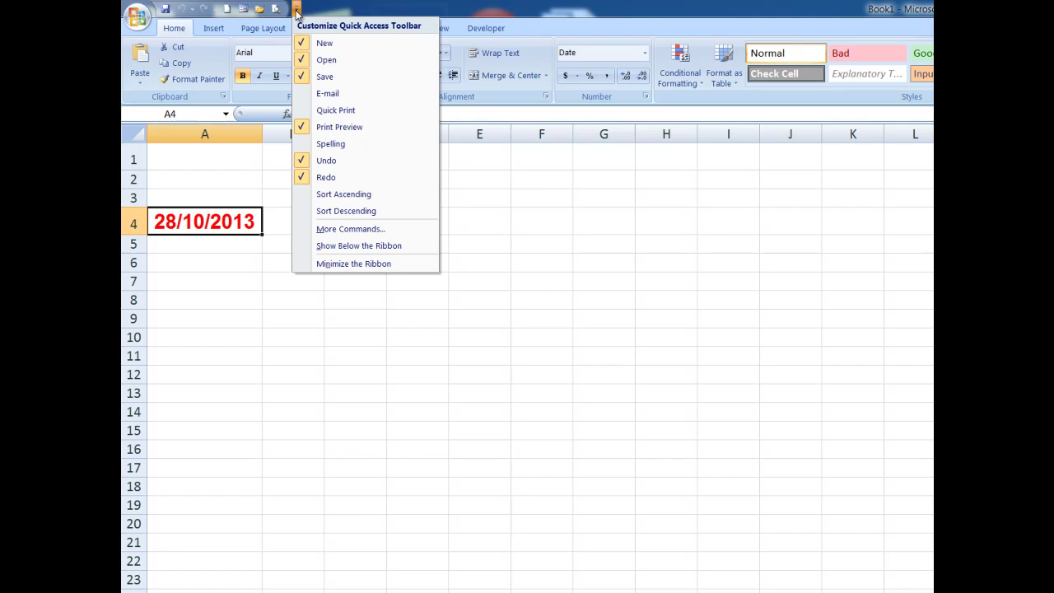
{"action": "left_click", "coordinate": [332, 230]}
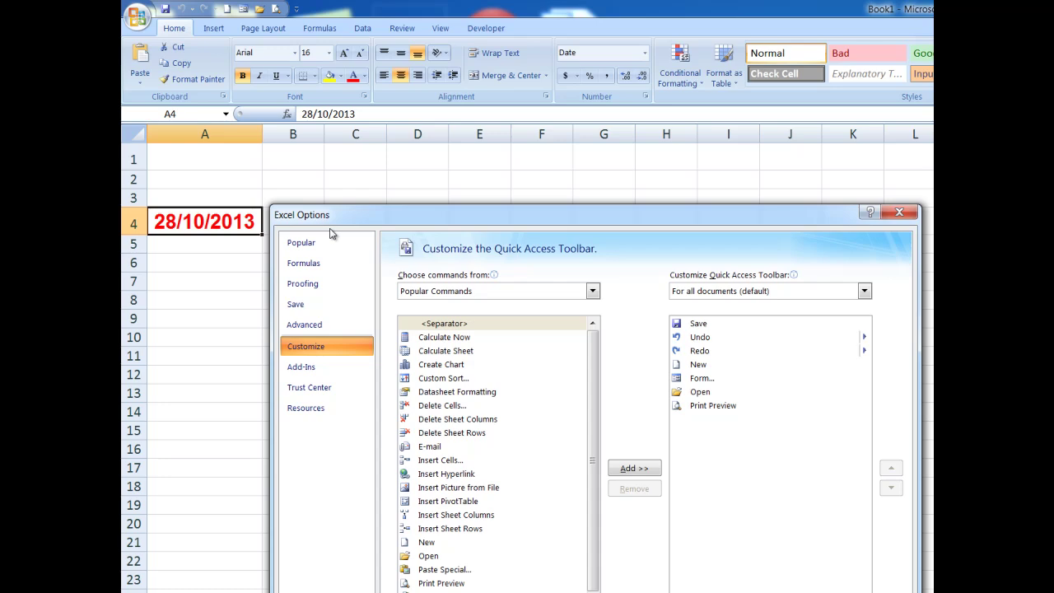
{"action": "left_click", "coordinate": [593, 292]}
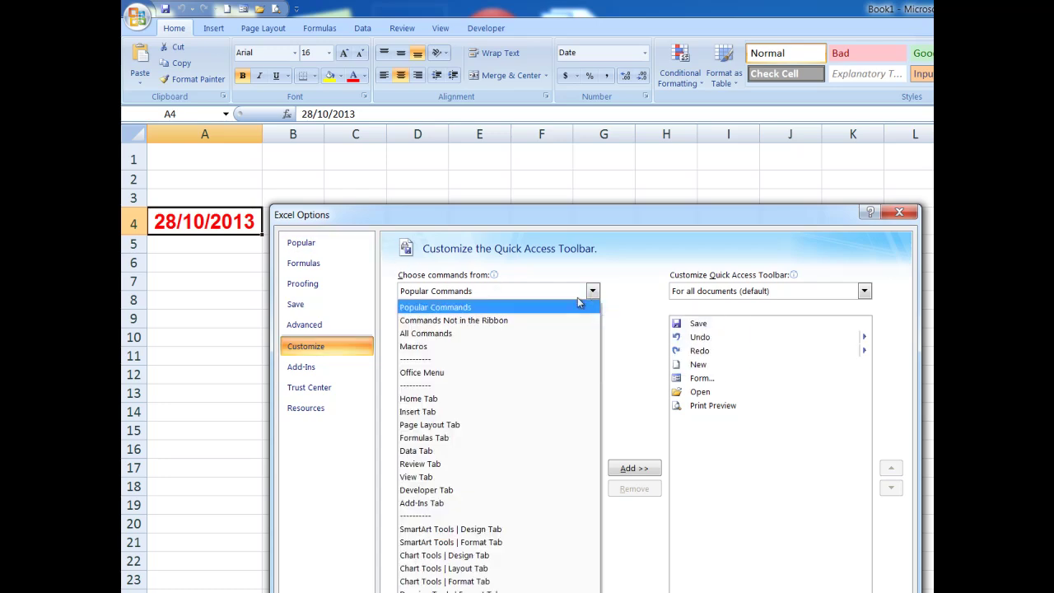
{"action": "left_click", "coordinate": [431, 346]}
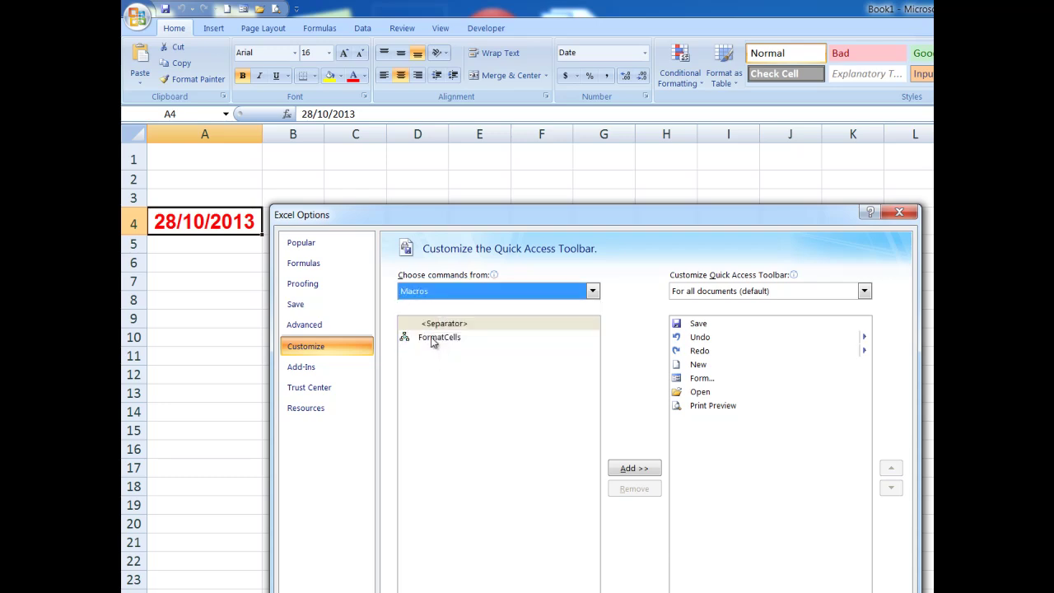
{"action": "left_click", "coordinate": [434, 338]}
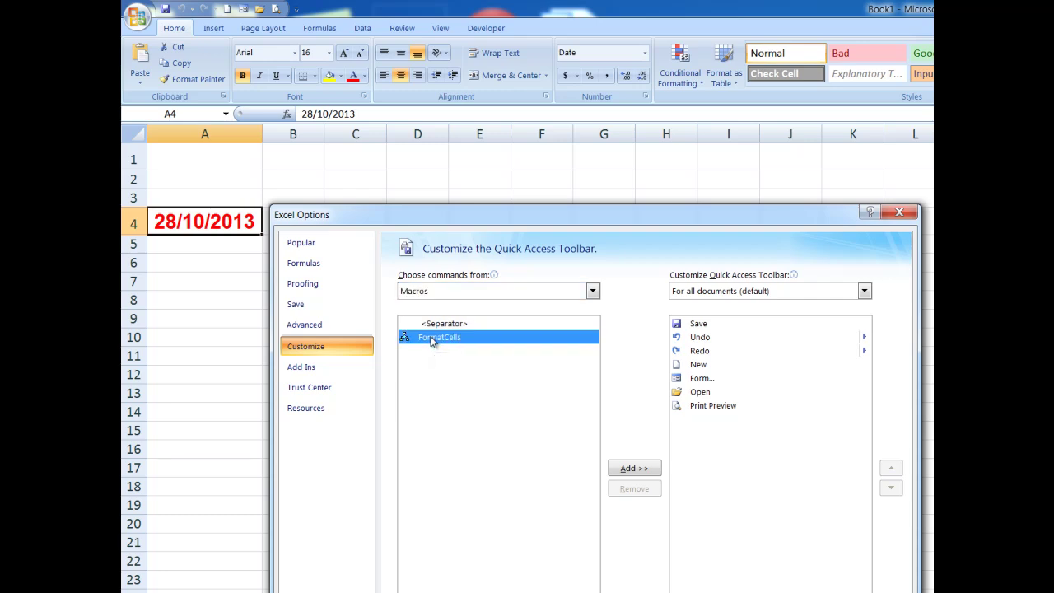
{"action": "left_click", "coordinate": [629, 469]}
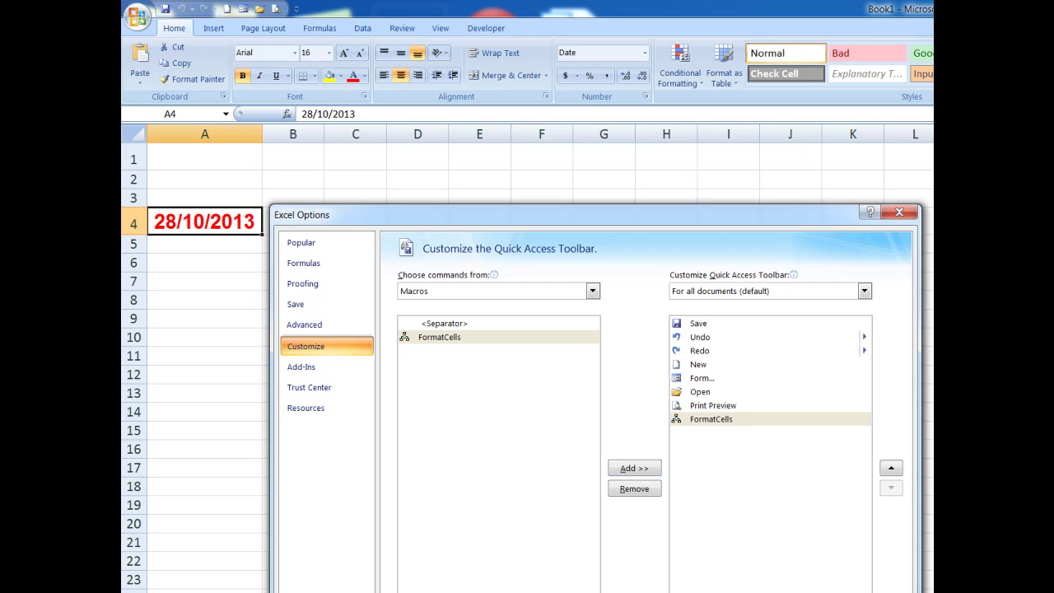
Step: Change the FormatCells button symbol to the yellow smiley face and accept the Quick Access Toolbar customization
{"action": "left_click", "coordinate": [832, 589]}
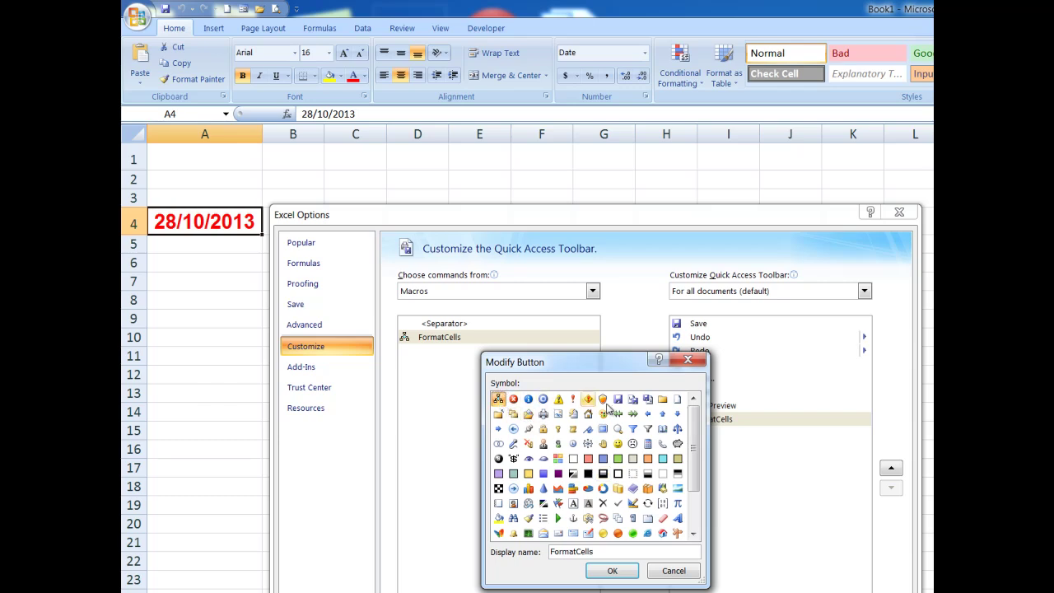
{"action": "scroll", "coordinate": [692, 461], "scroll_direction": "down", "scroll_amount": 4}
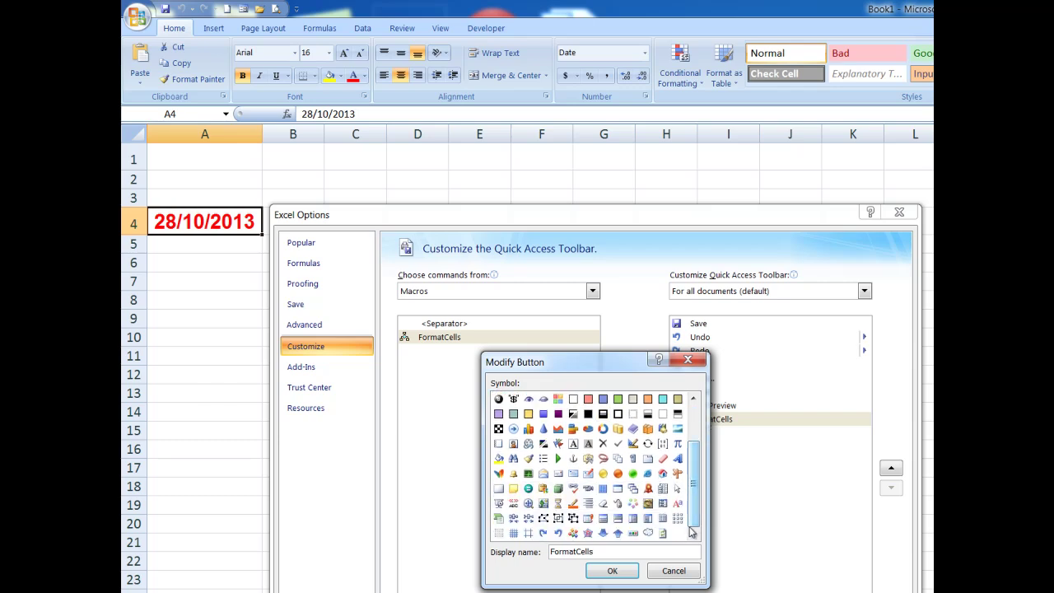
{"action": "scroll", "coordinate": [693, 519], "scroll_direction": "up", "scroll_amount": 4}
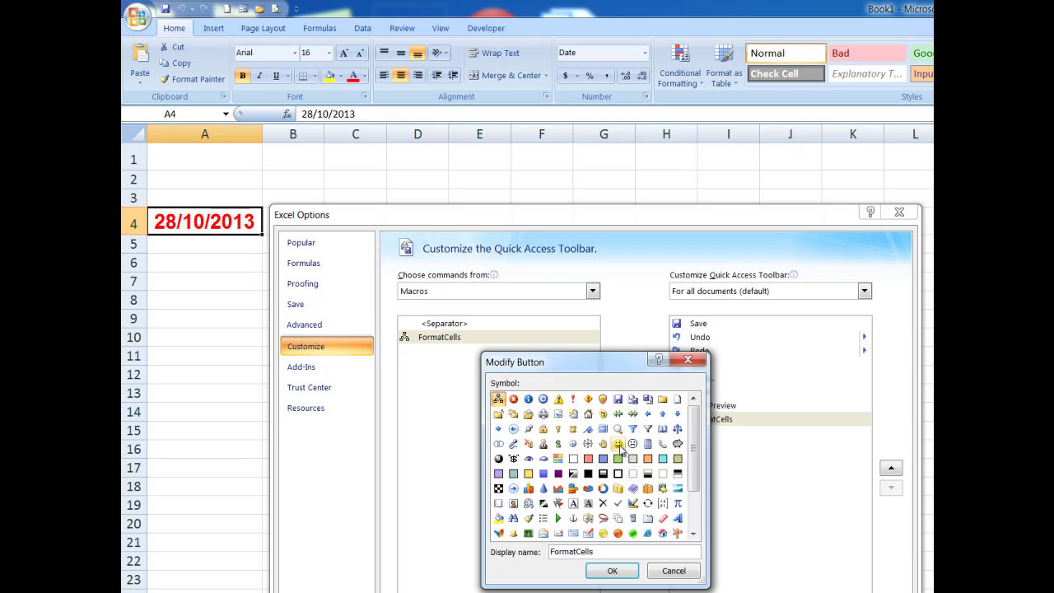
{"action": "left_click", "coordinate": [618, 444]}
{"action": "left_click", "coordinate": [612, 570]}
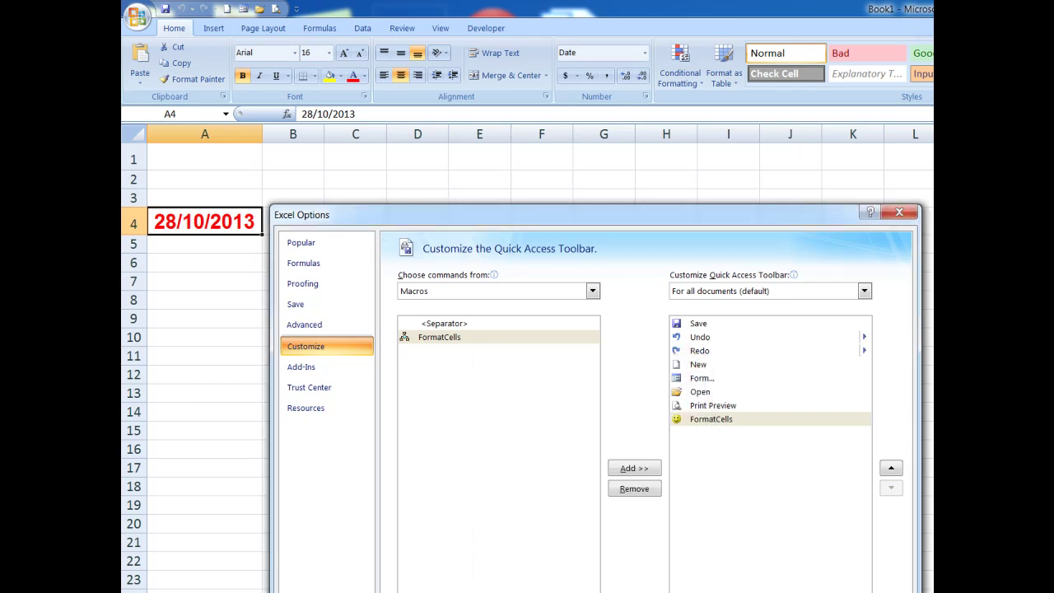
{"action": "key", "text": "Return"}
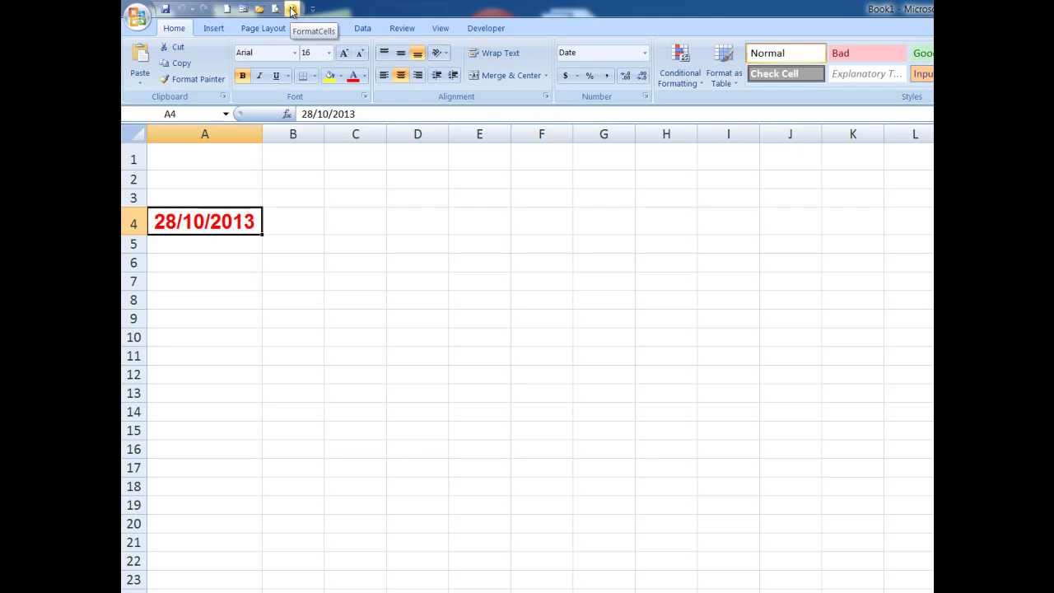
Step: Enter the date 28/10/2013 in cell A7 and apply the FormatCells macro through its new smiley shortcut
{"action": "left_click", "coordinate": [191, 280]}
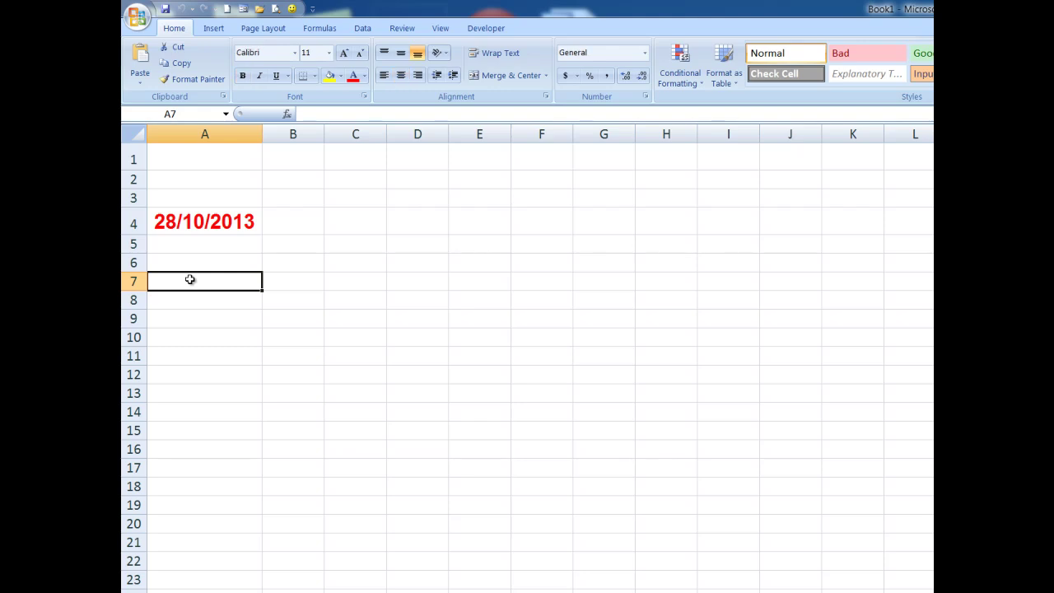
{"action": "type", "text": "28/10/2013"}
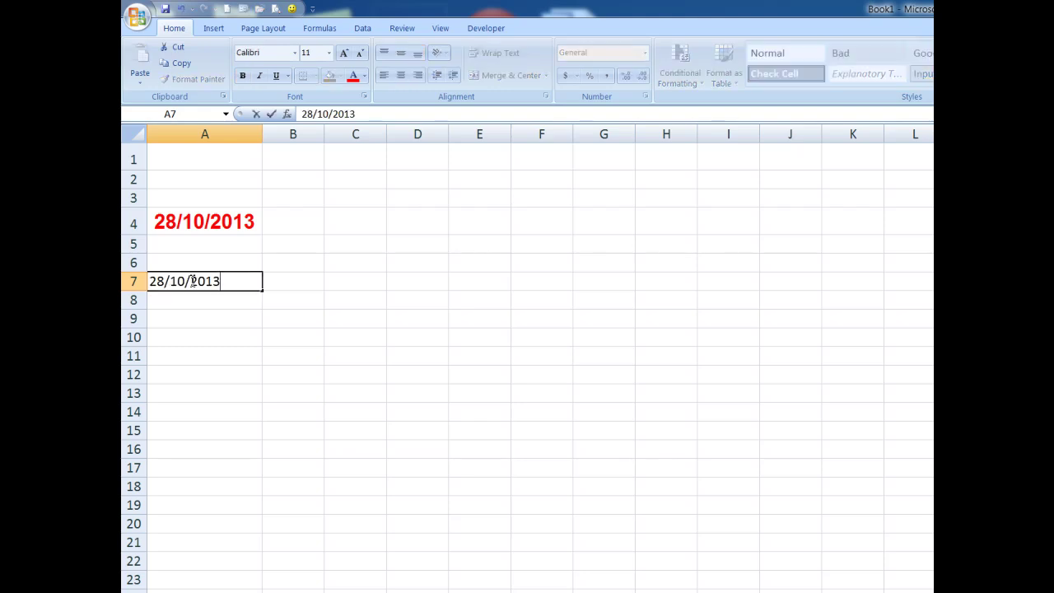
{"action": "key", "text": "ctrl+Return"}
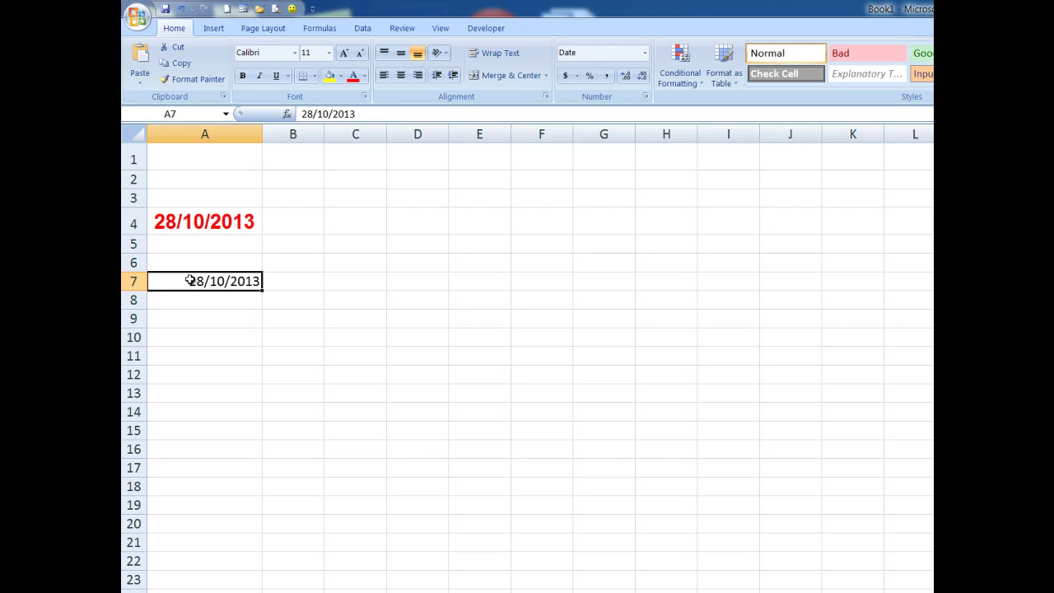
{"action": "left_click", "coordinate": [292, 10]}
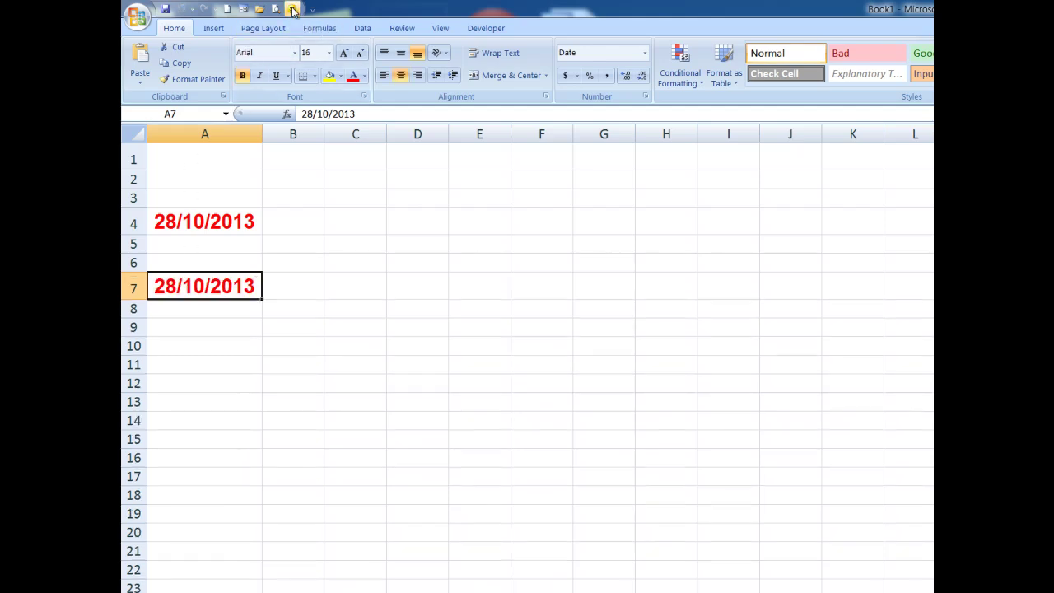